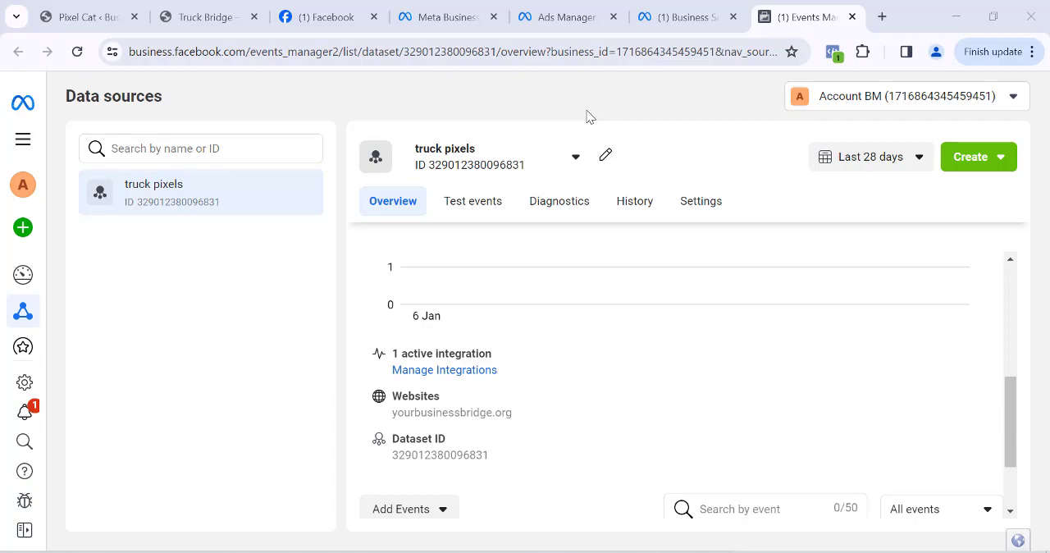
# - Review the truck pixels dataset's overview, including its activity chart, integration, connected website and events
pyautogui.scroll(2, 531, 313)
pyautogui.scroll(-1, 518, 302)
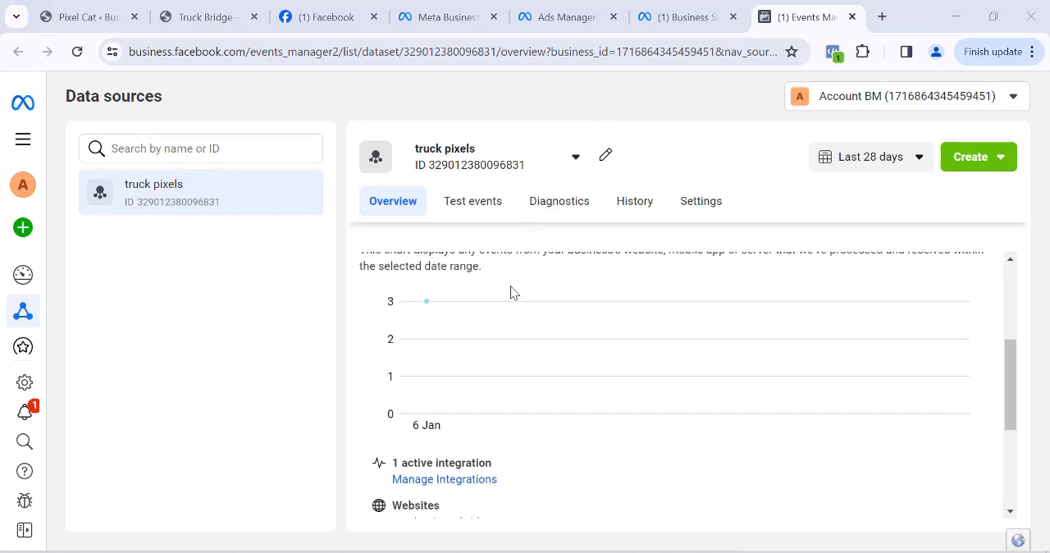
pyautogui.scroll(-3, 654, 365)
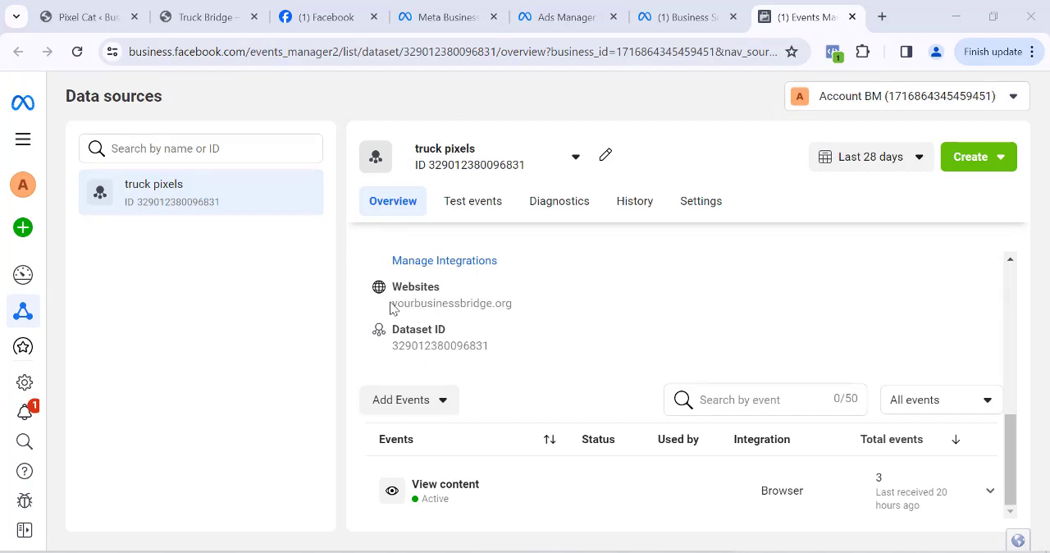
pyautogui.scroll(2, 447, 304)
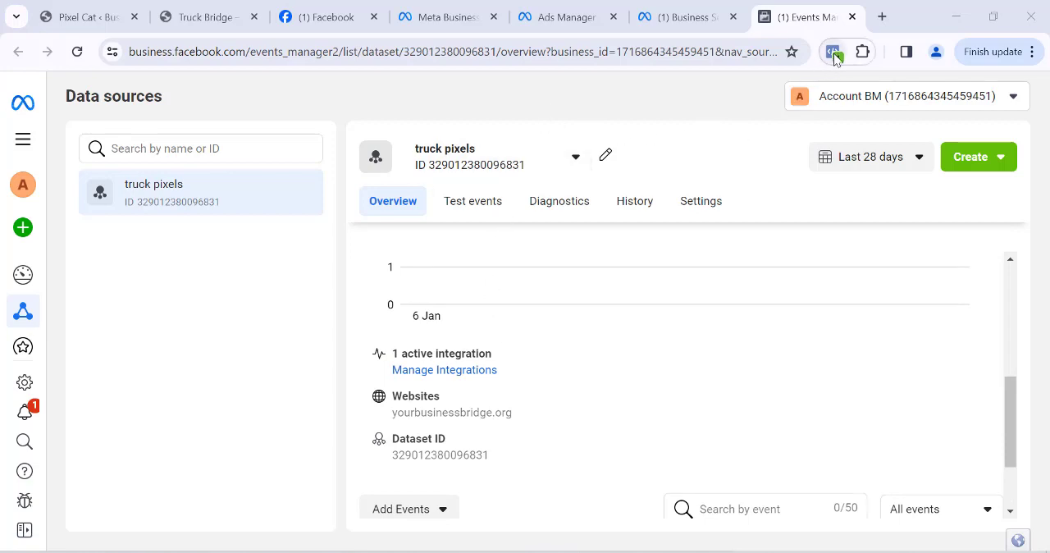
# - Search Google for "pixel helper extension" in a new browser tab
pyautogui.click(882, 17)
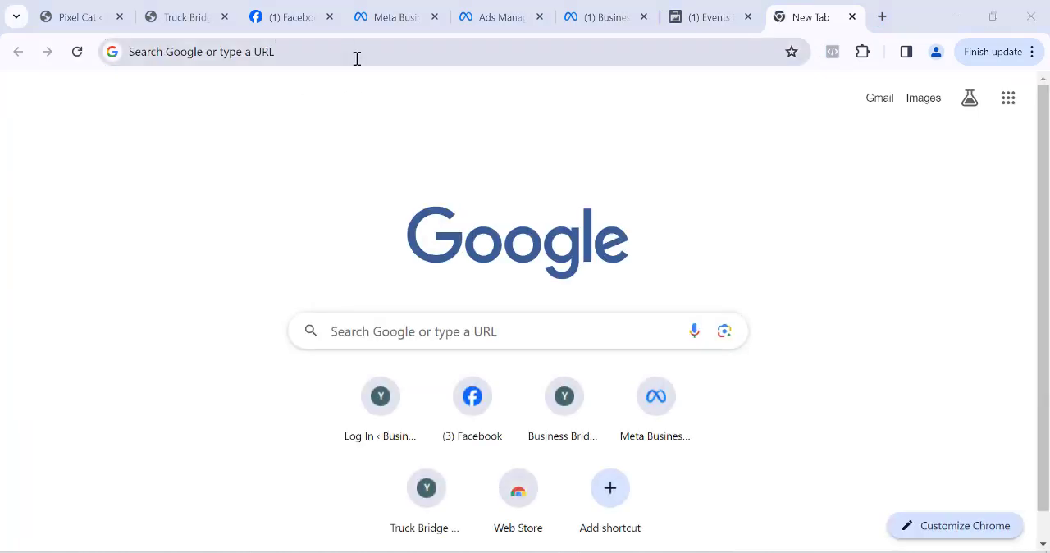
pyautogui.click(357, 58)
pyautogui.write('pi')
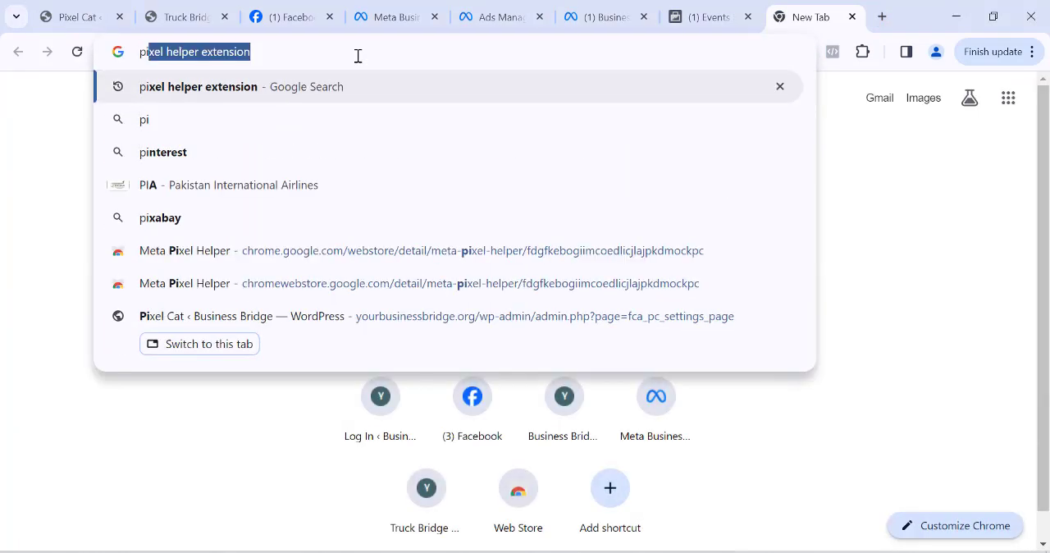
pyautogui.write('xel')
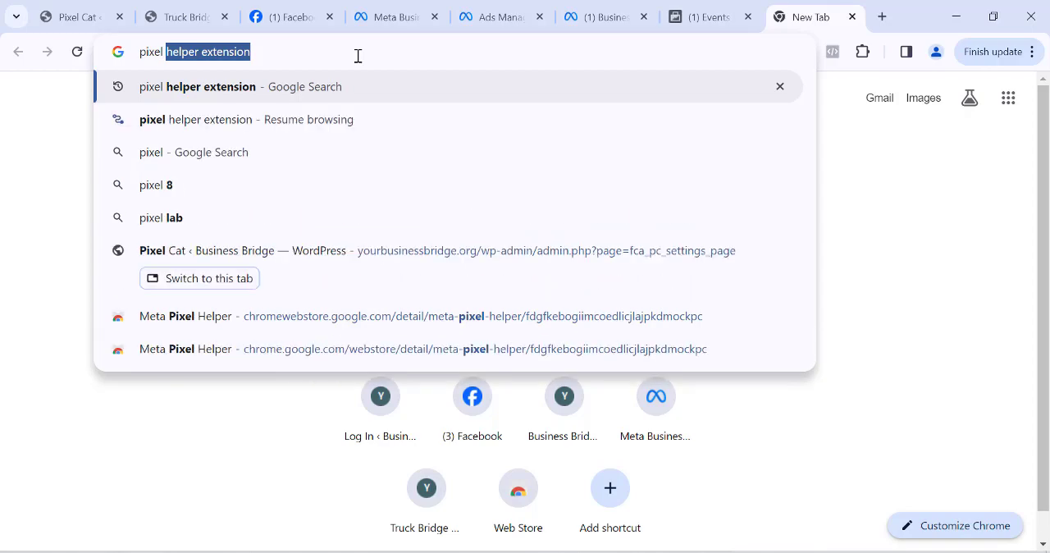
pyautogui.press('Right')
pyautogui.press('Return')
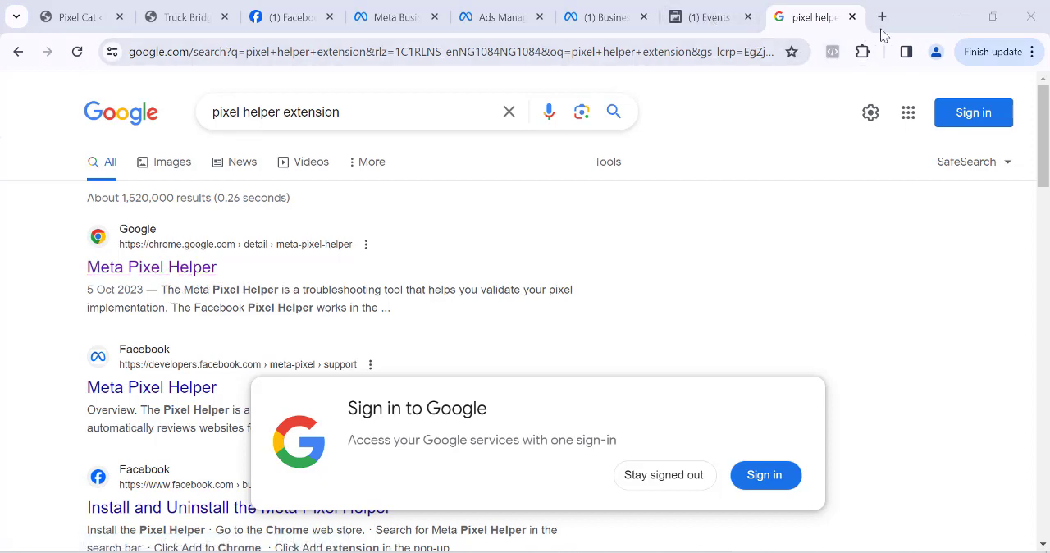
# - Open another new browser tab and start entering the business website's address, "businessb"
pyautogui.hotkey('ctrl', 't')
pyautogui.click(500, 53)
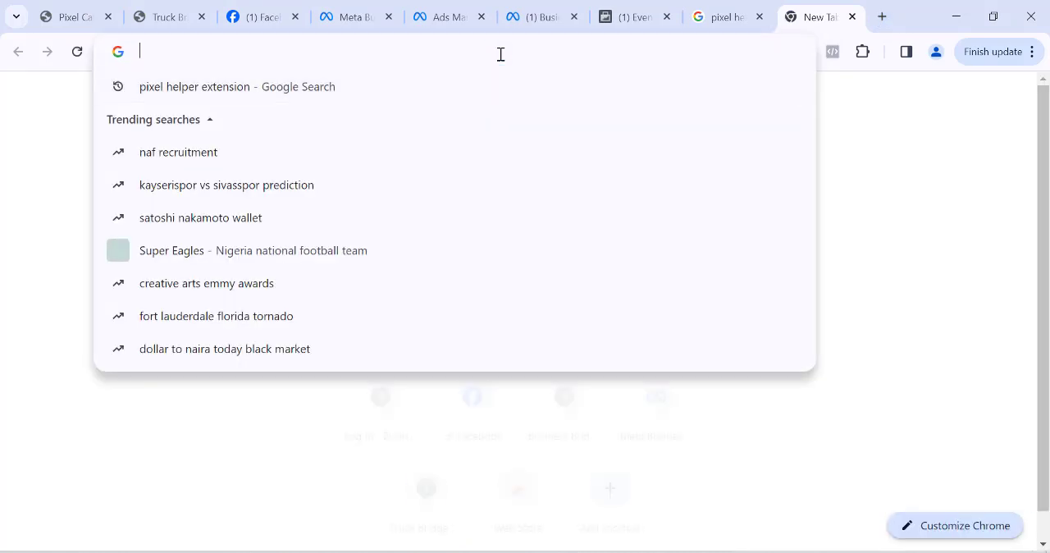
pyautogui.write('bu')
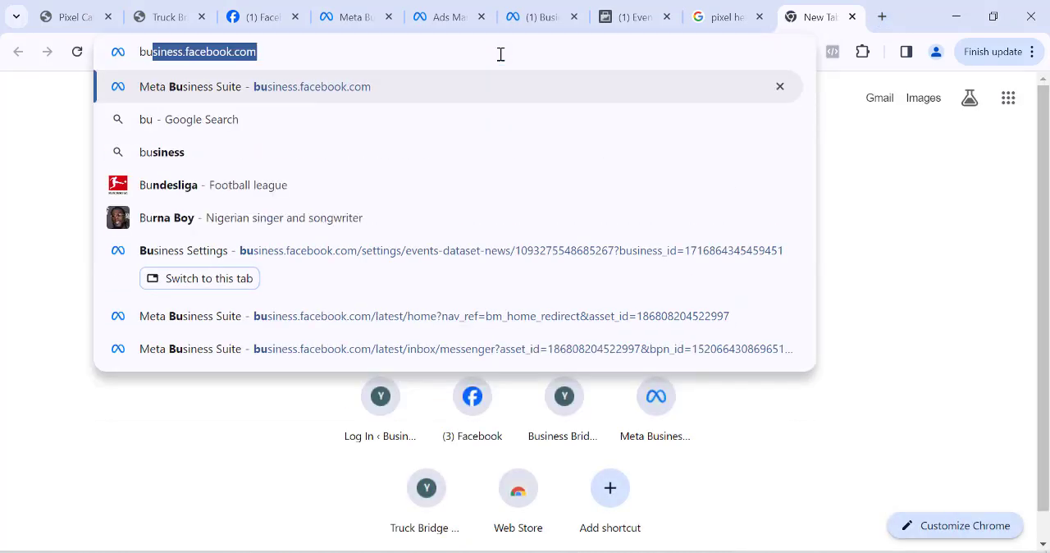
pyautogui.write('siness')
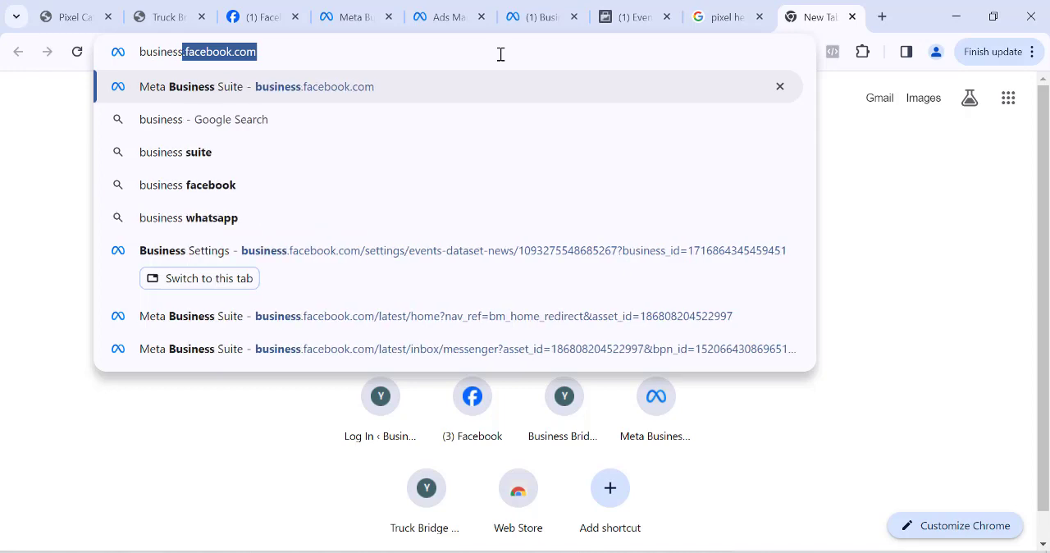
pyautogui.write('b')
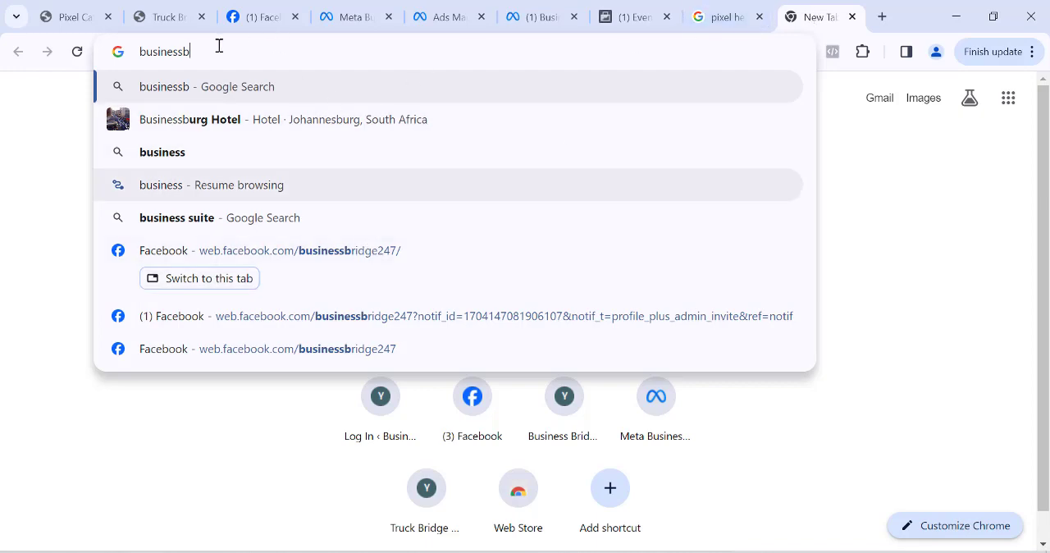
pyautogui.click(164, 21)
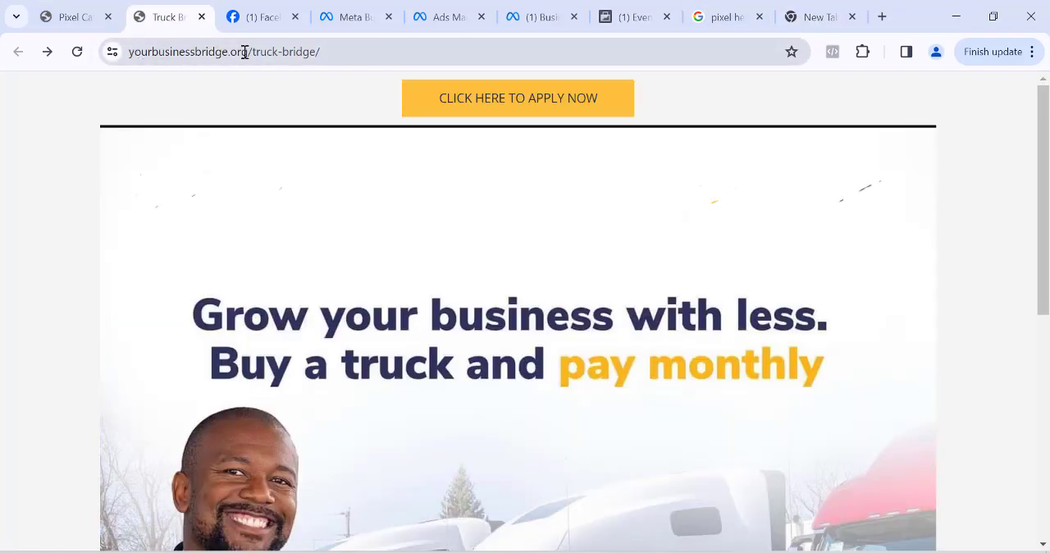
pyautogui.moveTo(244, 52); pyautogui.dragTo(152, 54)
pyautogui.click(284, 51)
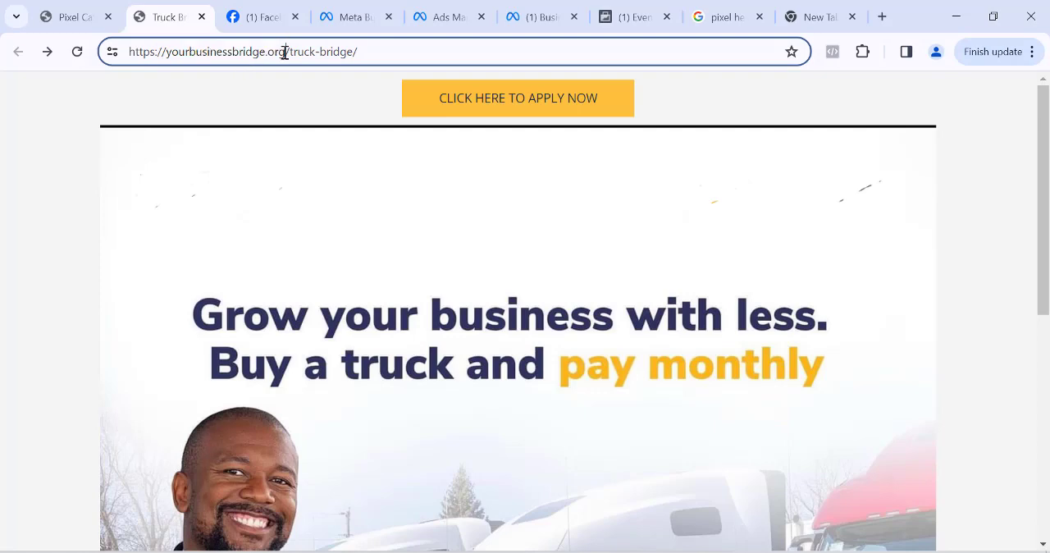
pyautogui.moveTo(285, 52); pyautogui.dragTo(128, 59)
pyautogui.hotkey('ctrl', 'c')
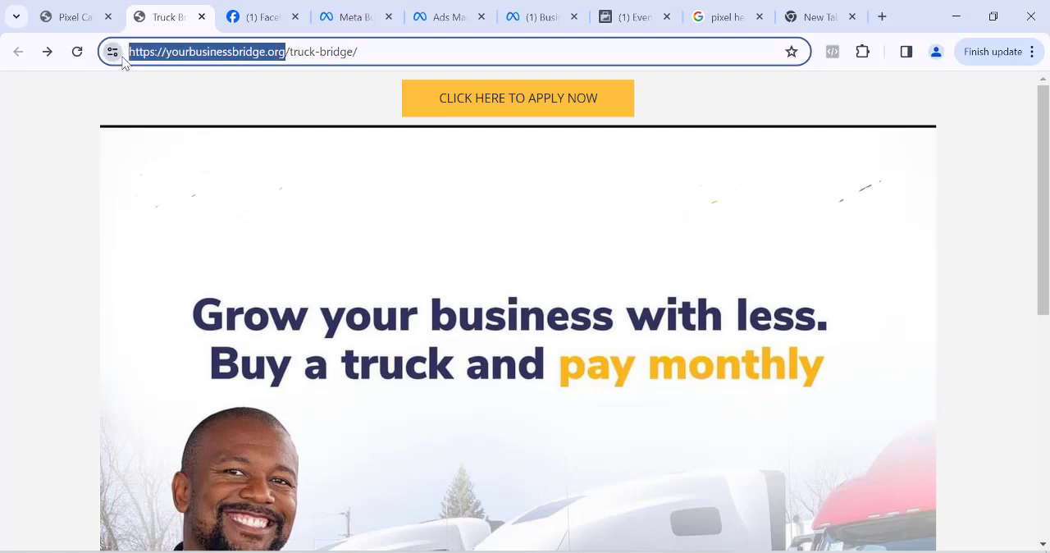
pyautogui.click(843, 15)
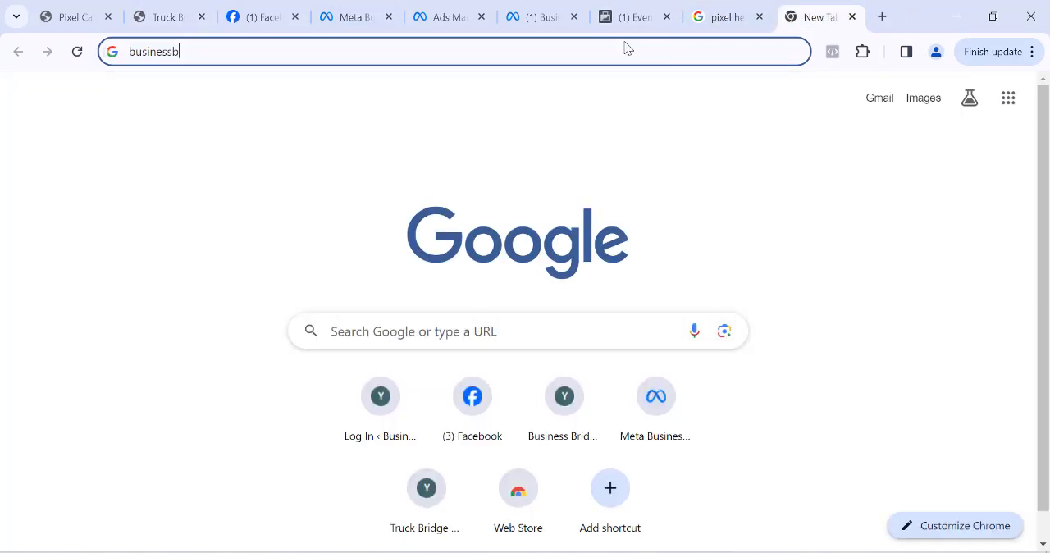
pyautogui.click(503, 50)
pyautogui.hotkey('ctrl', 'v')
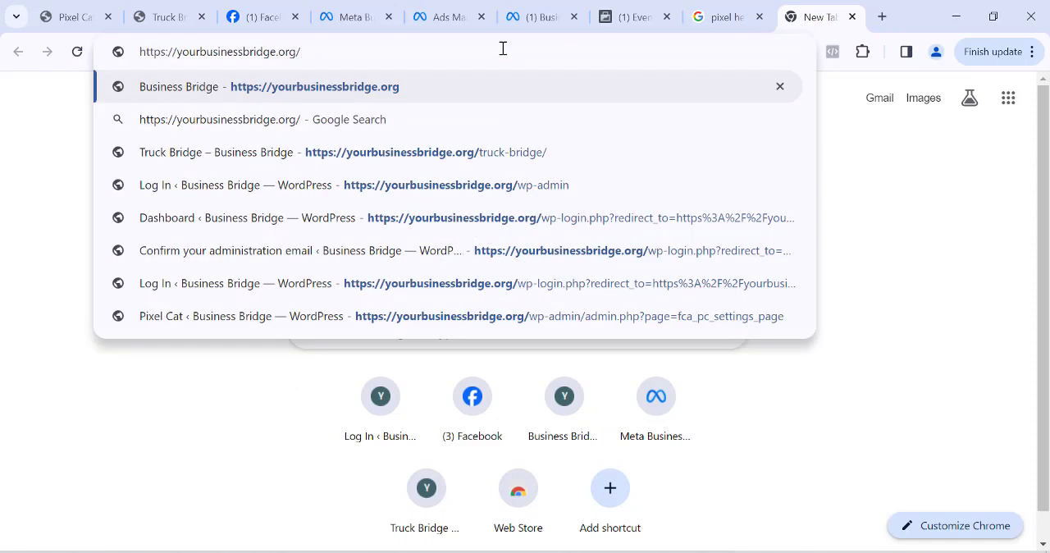
pyautogui.press('Return')
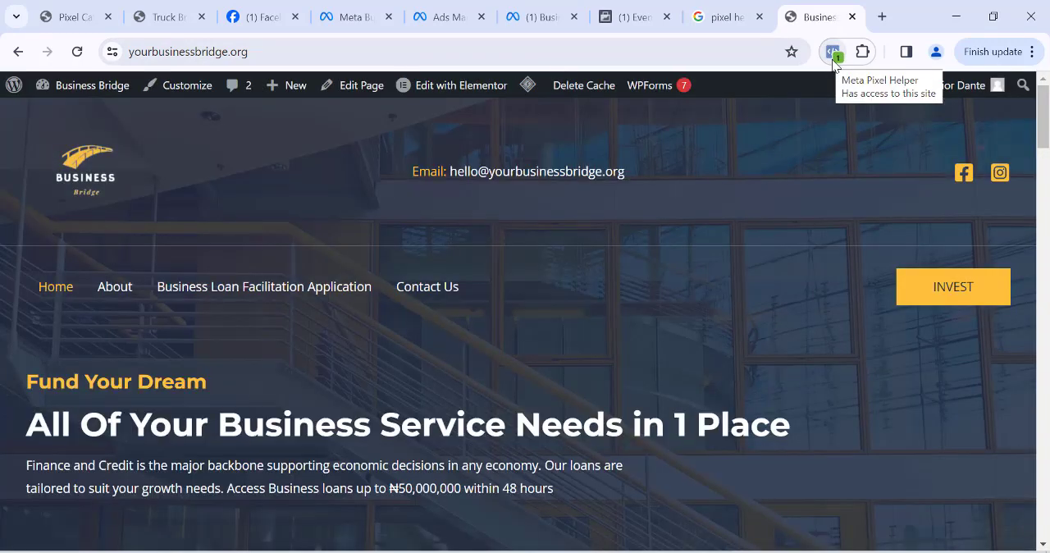
# - Check the website's pixel with Meta Pixel Helper and compare it with the truck pixels dataset's website and events in Events Manager
pyautogui.click(833, 54)
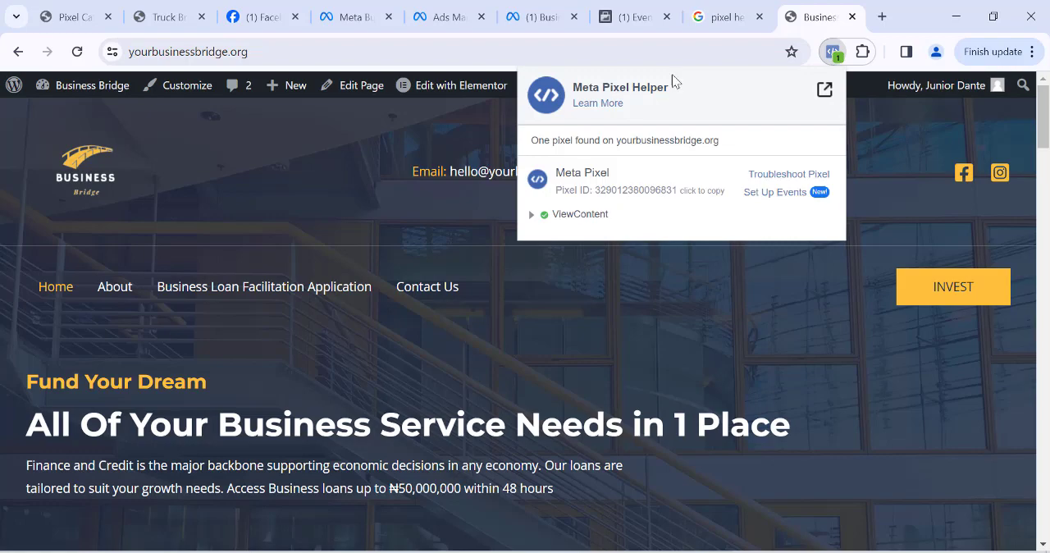
pyautogui.click(632, 18)
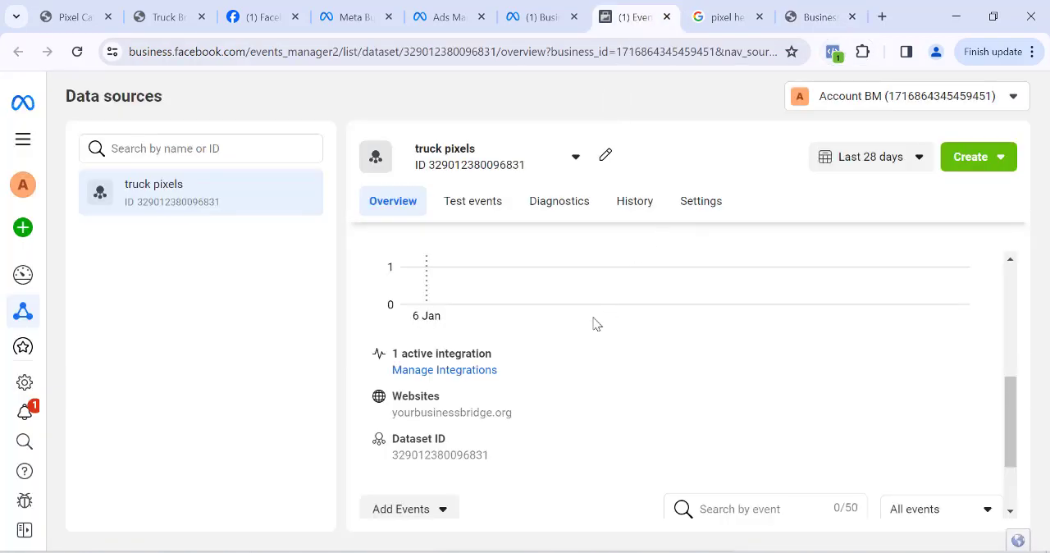
pyautogui.scroll(-2, 529, 379)
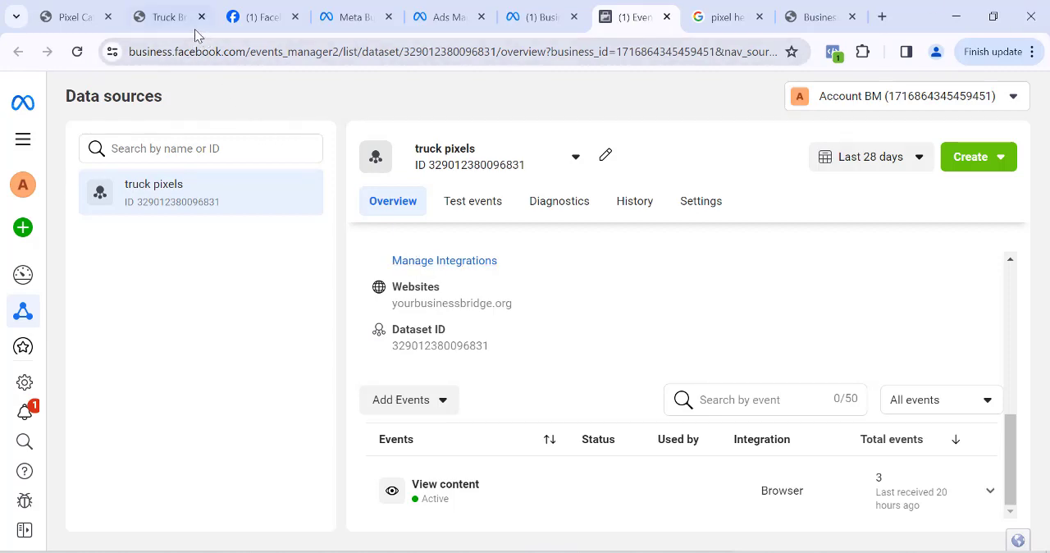
pyautogui.click(160, 16)
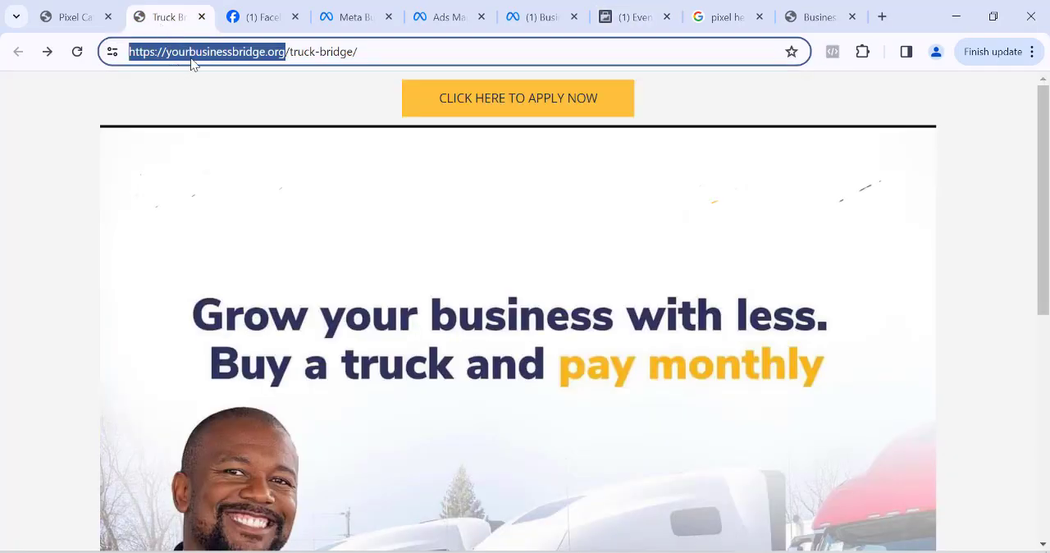
pyautogui.click(634, 17)
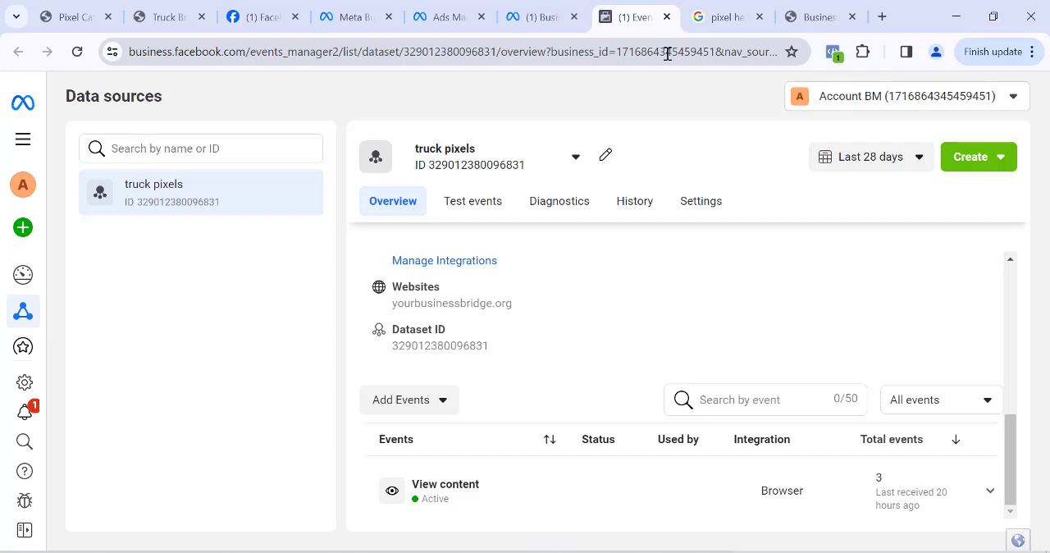
# - Open the Event Setup Tool for the truck pixels dataset's Meta Pixel integration, up to the website URL prompt
pyautogui.scroll(2, 640, 302)
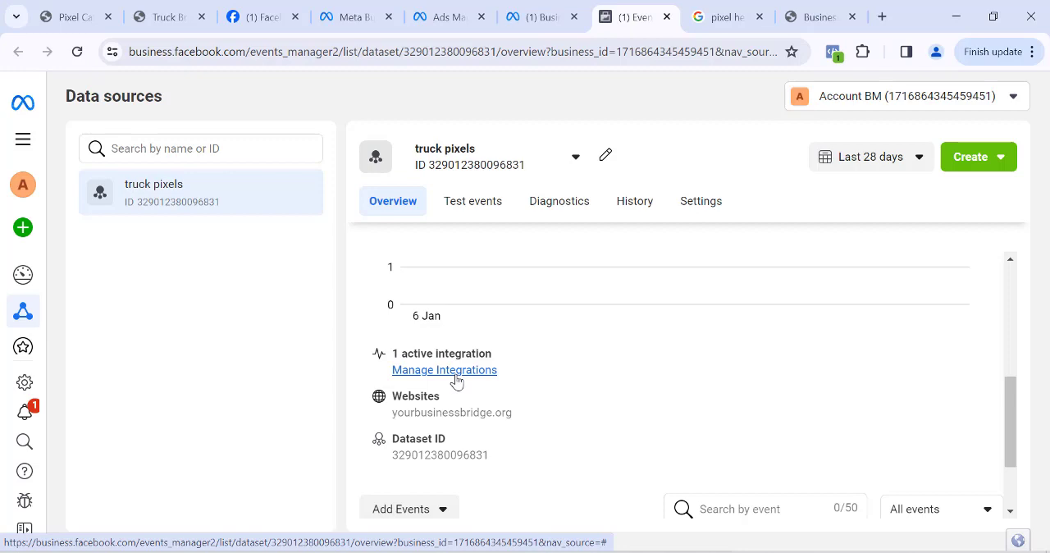
pyautogui.click(451, 374)
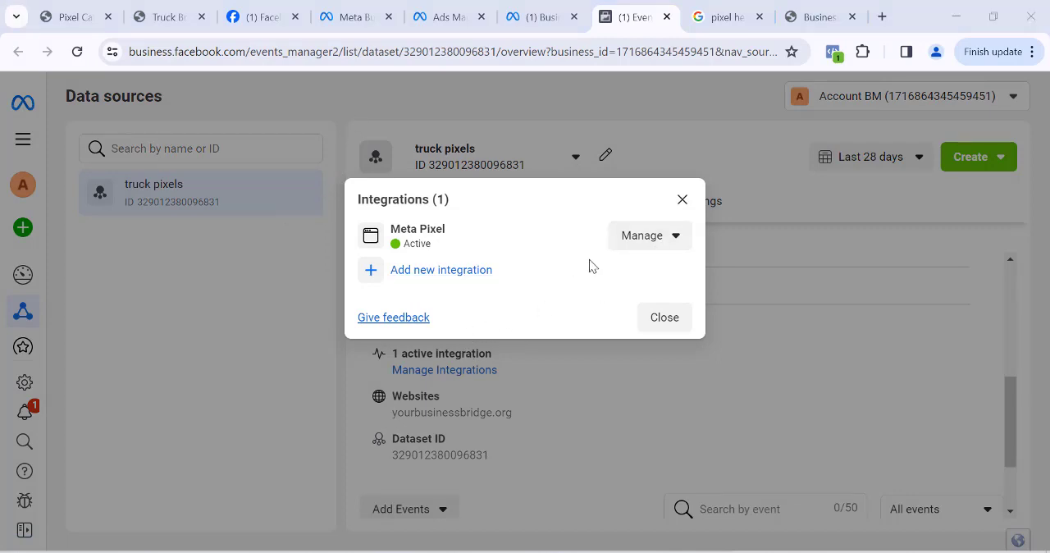
pyautogui.click(678, 240)
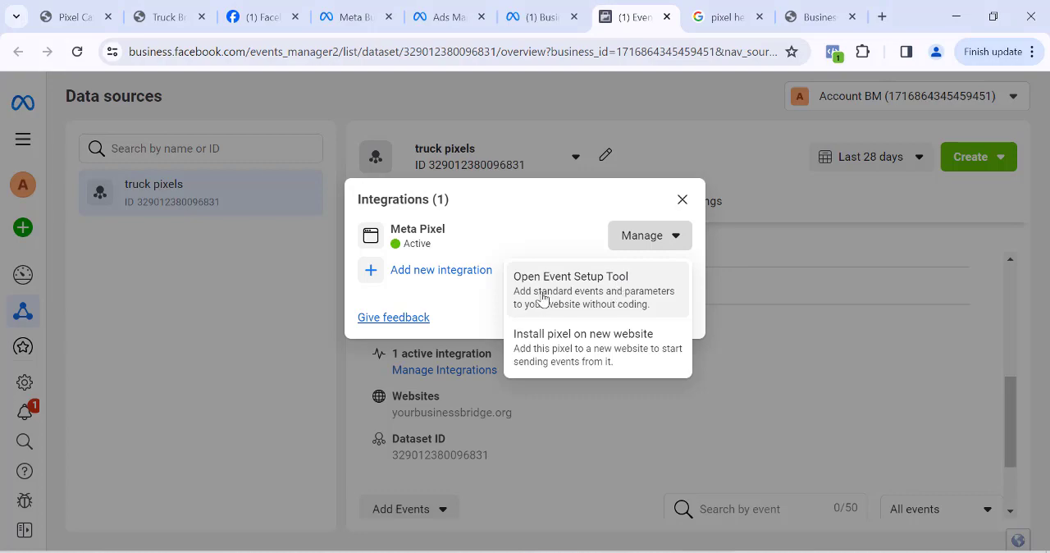
pyautogui.click(589, 287)
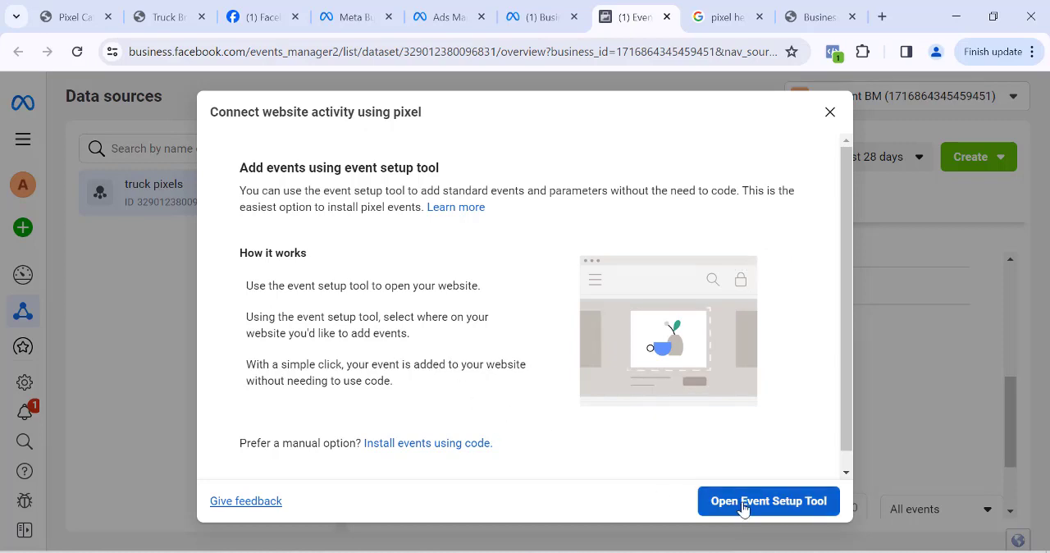
pyautogui.click(769, 502)
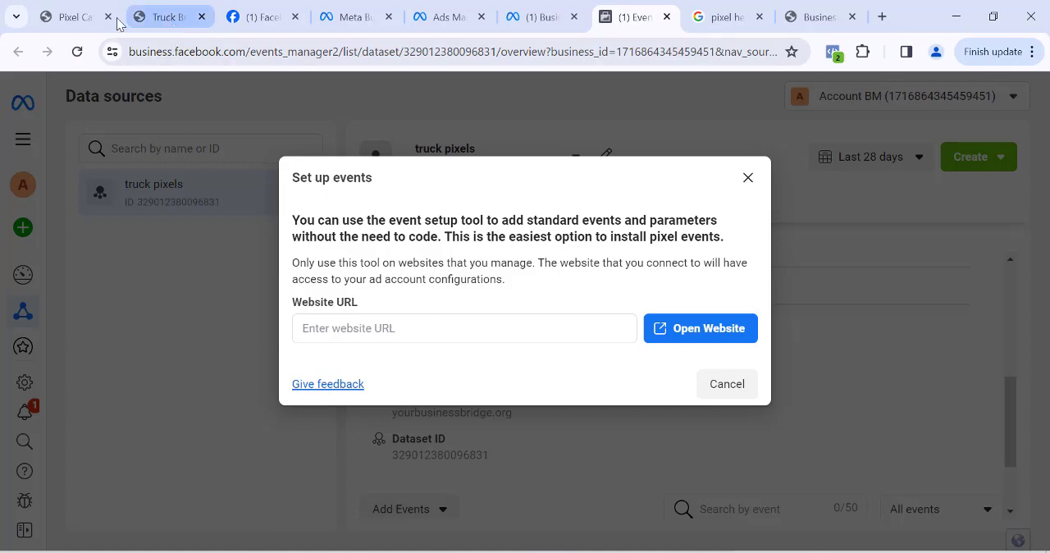
# - Switch to the WordPress admin, open the list of all pages and look through its entries
pyautogui.click(74, 17)
pyautogui.moveTo(33, 244)
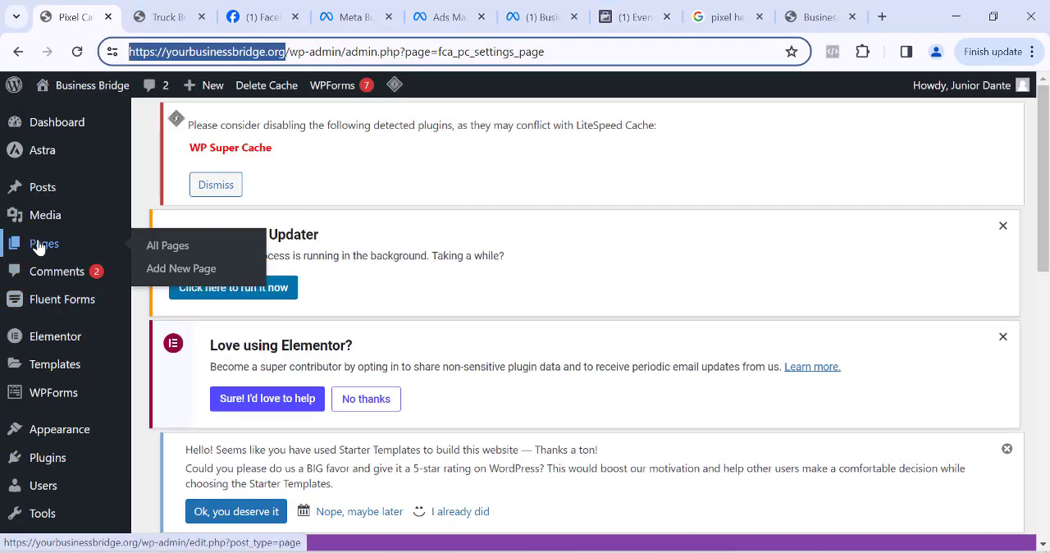
pyautogui.click(169, 246)
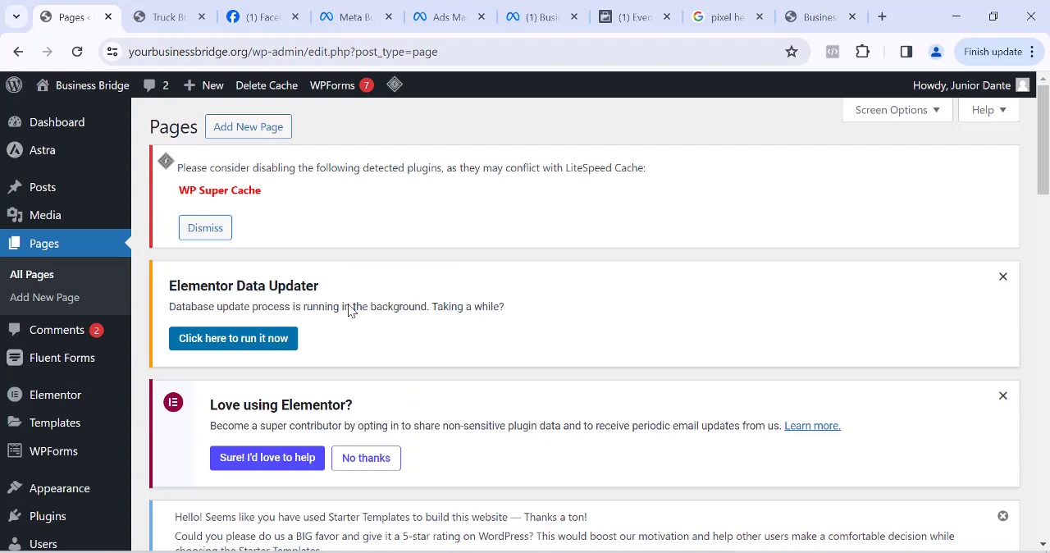
pyautogui.scroll(-7, 349, 324)
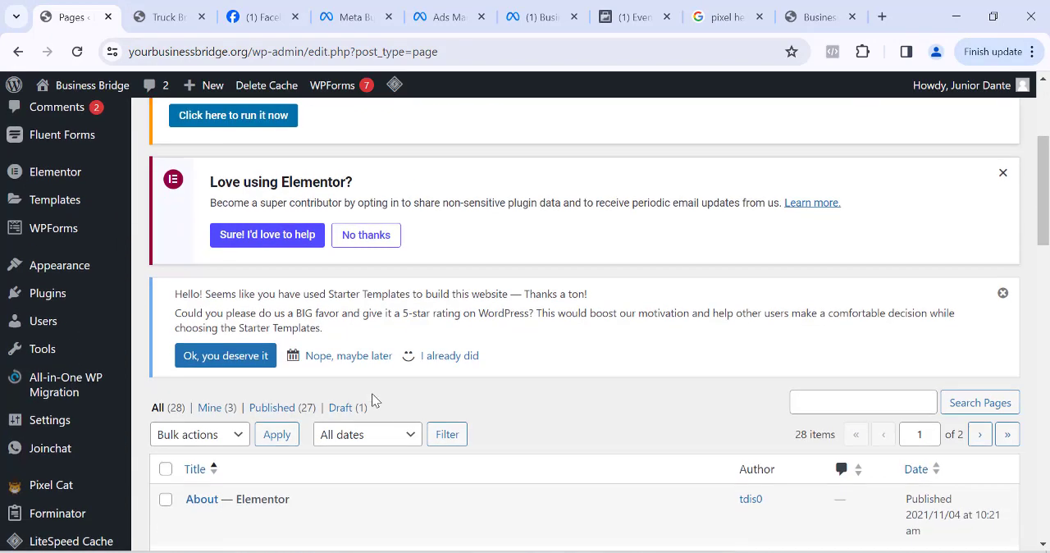
pyautogui.scroll(-3, 220, 295)
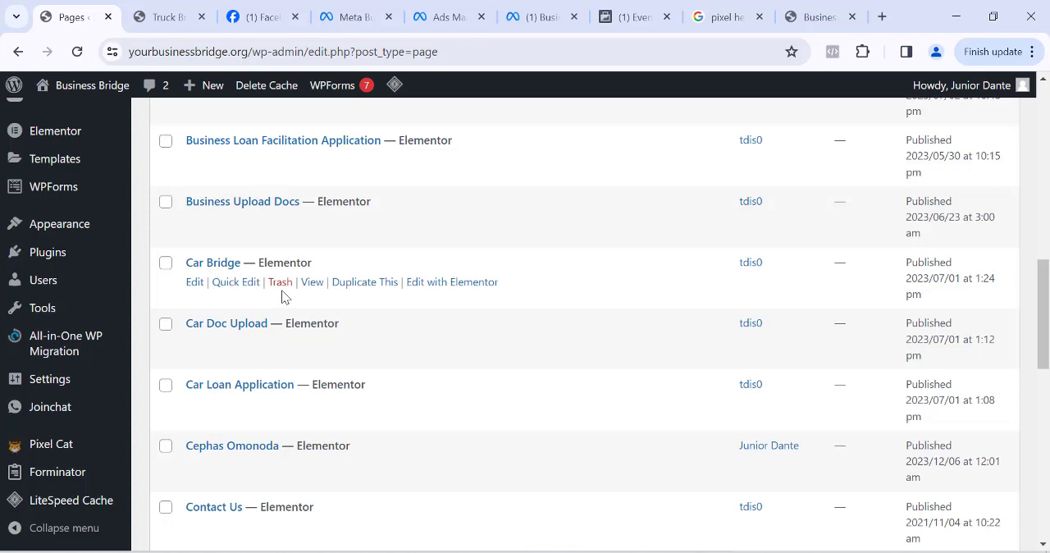
pyautogui.click(168, 16)
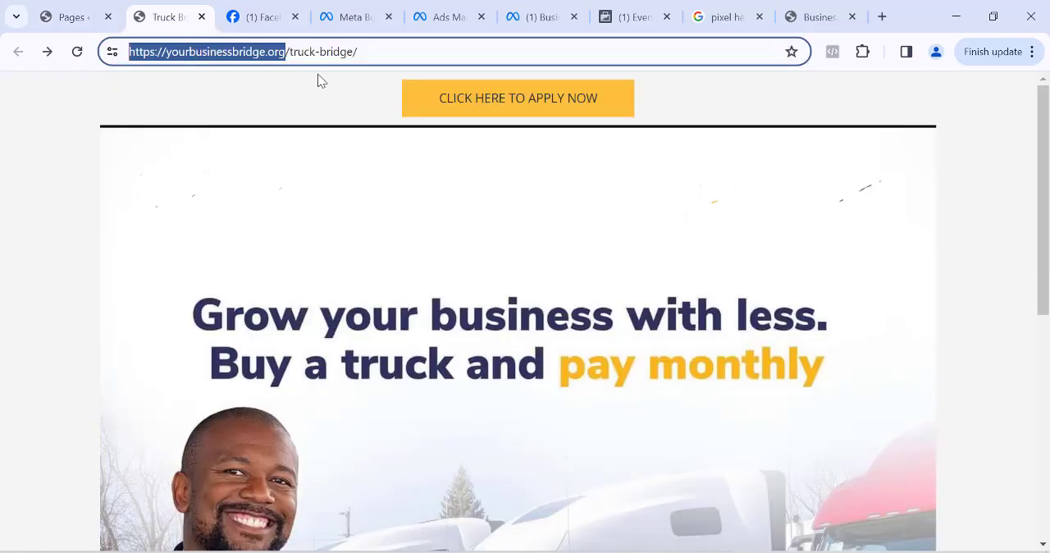
pyautogui.click(378, 54)
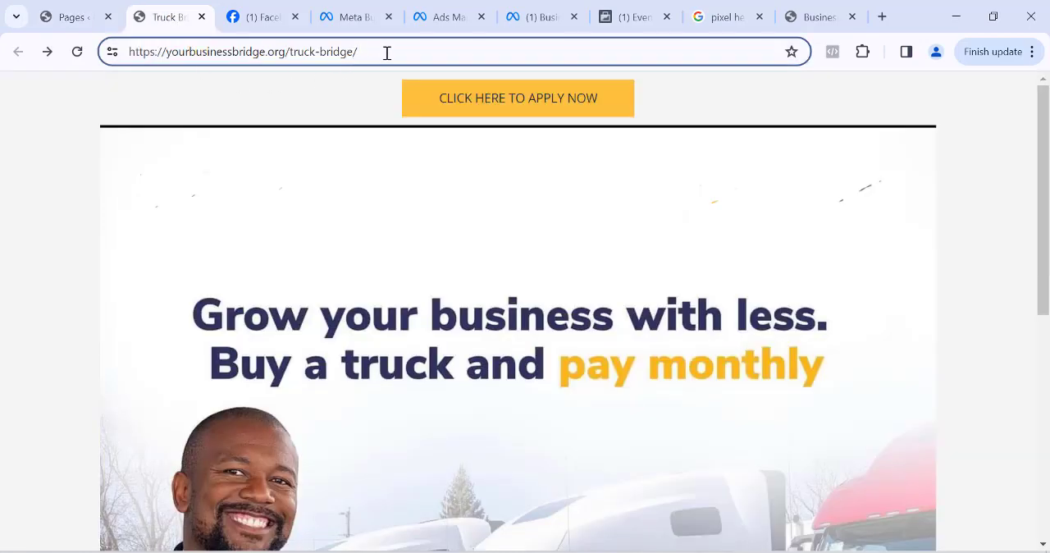
pyautogui.hotkey('ctrl', 'a')
pyautogui.hotkey('ctrl', 'c')
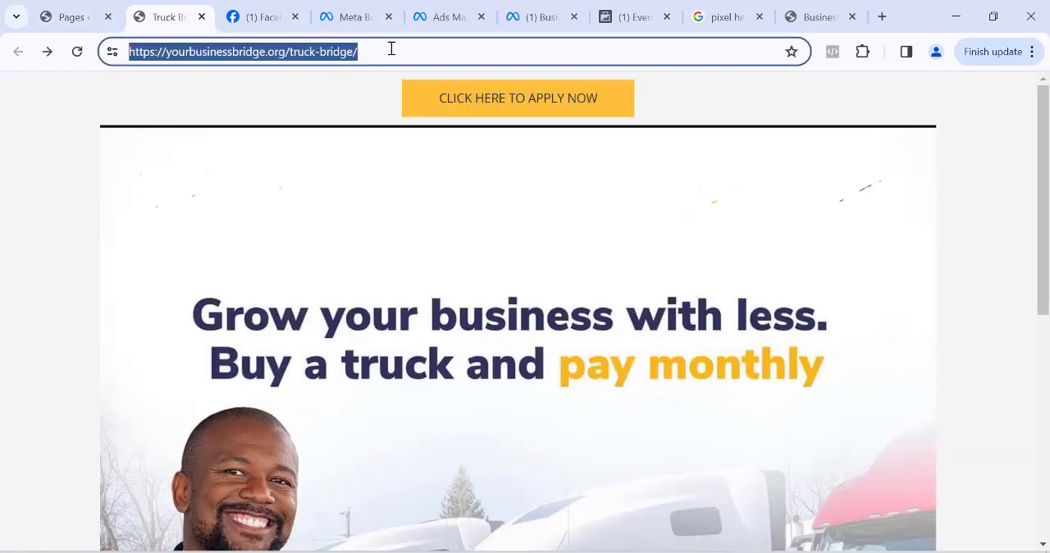
pyautogui.click(615, 20)
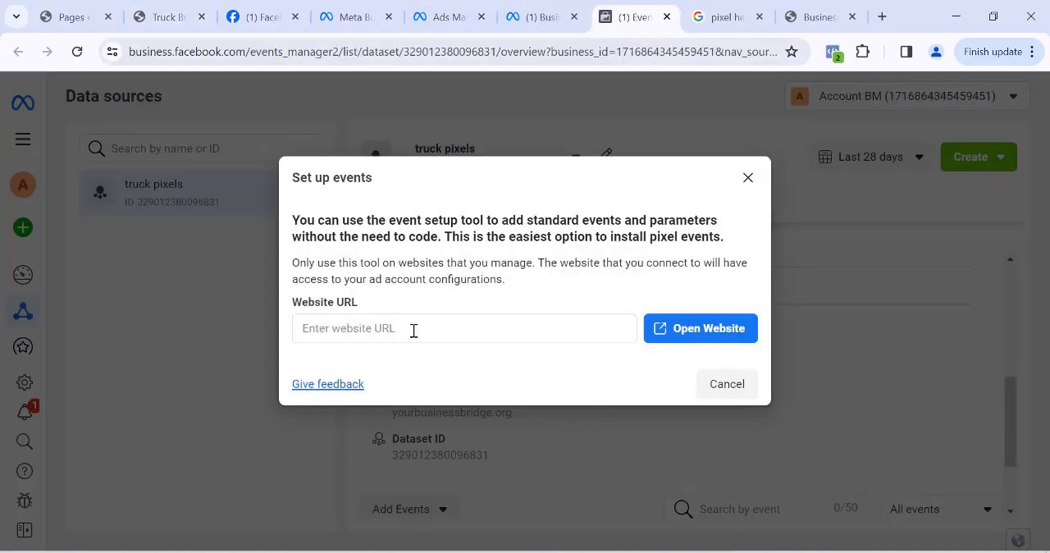
pyautogui.click(414, 330)
pyautogui.hotkey('ctrl', 'v')
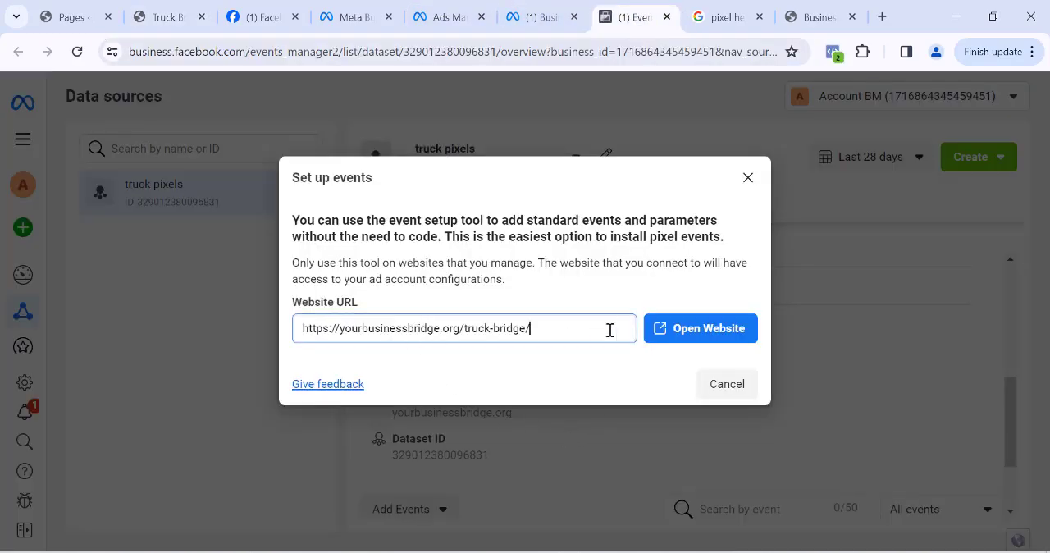
pyautogui.click(693, 337)
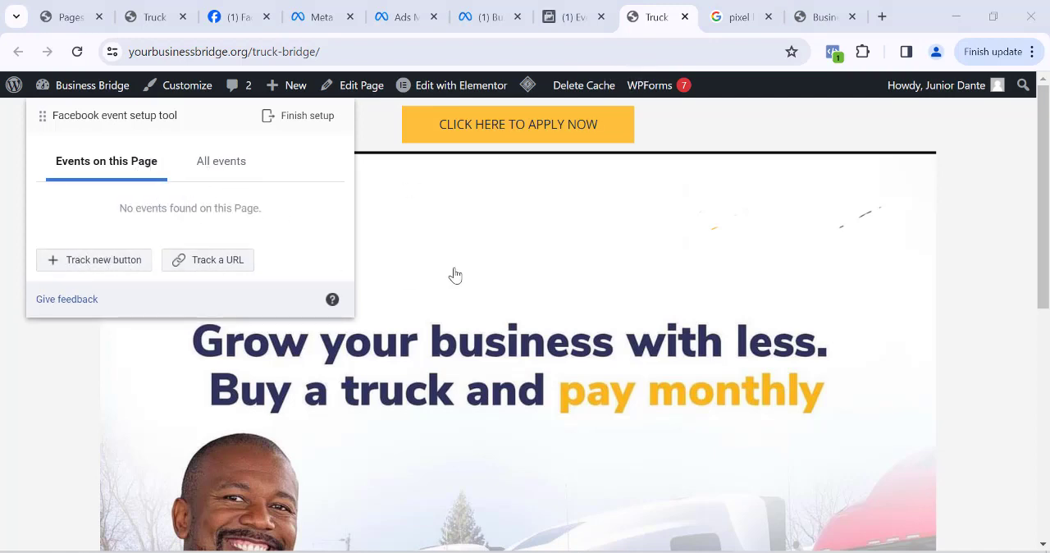
# - Track the lower "CLICK HERE TO APPLY NOW" button as a Lead event without including a value
pyautogui.scroll(-5, 505, 320)
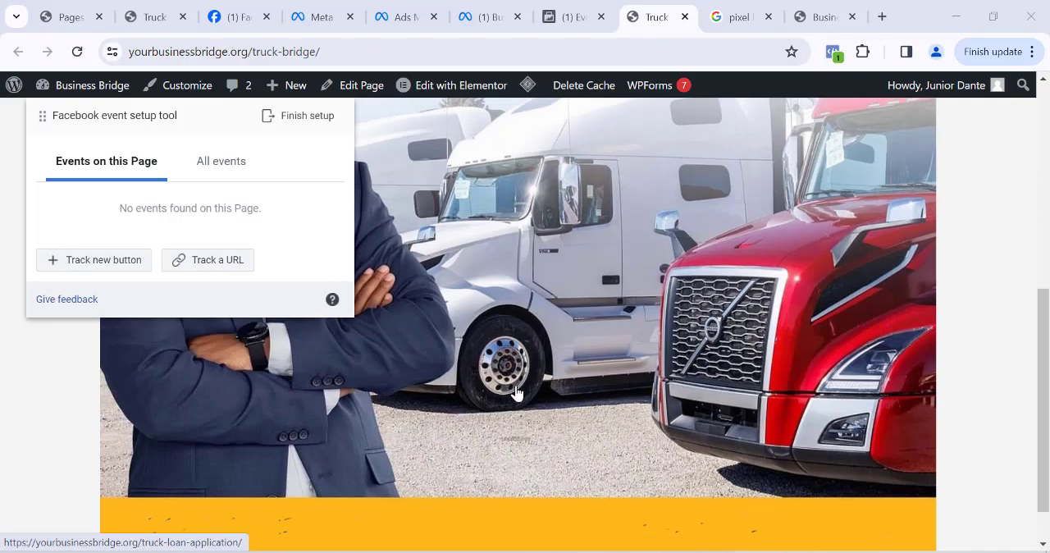
pyautogui.scroll(-1, 517, 394)
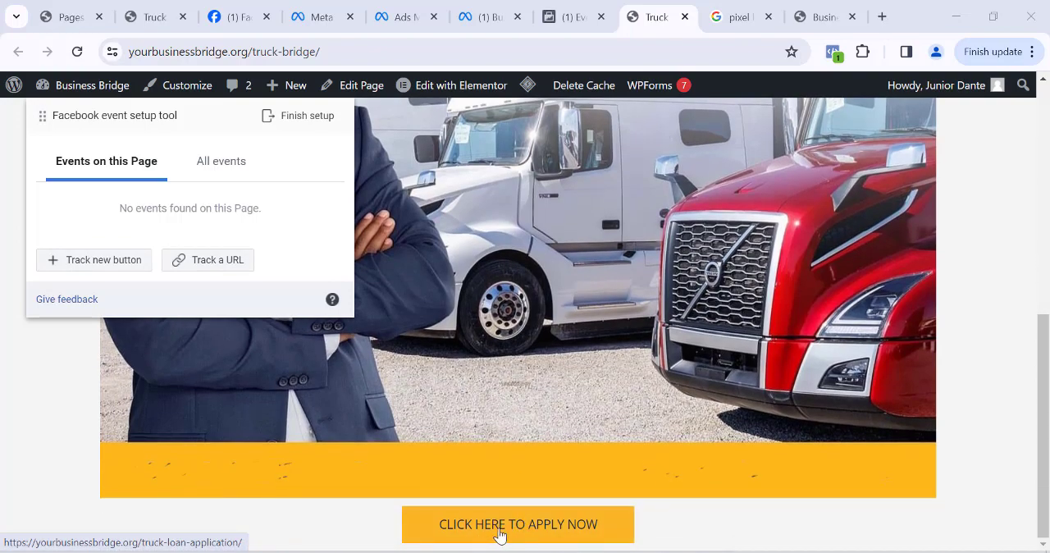
pyautogui.click(99, 260)
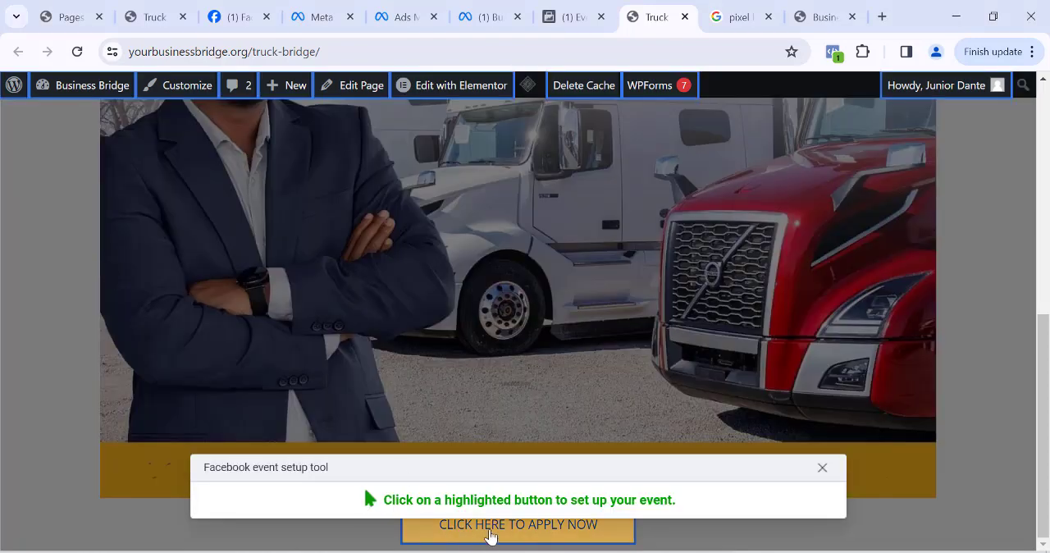
pyautogui.click(493, 537)
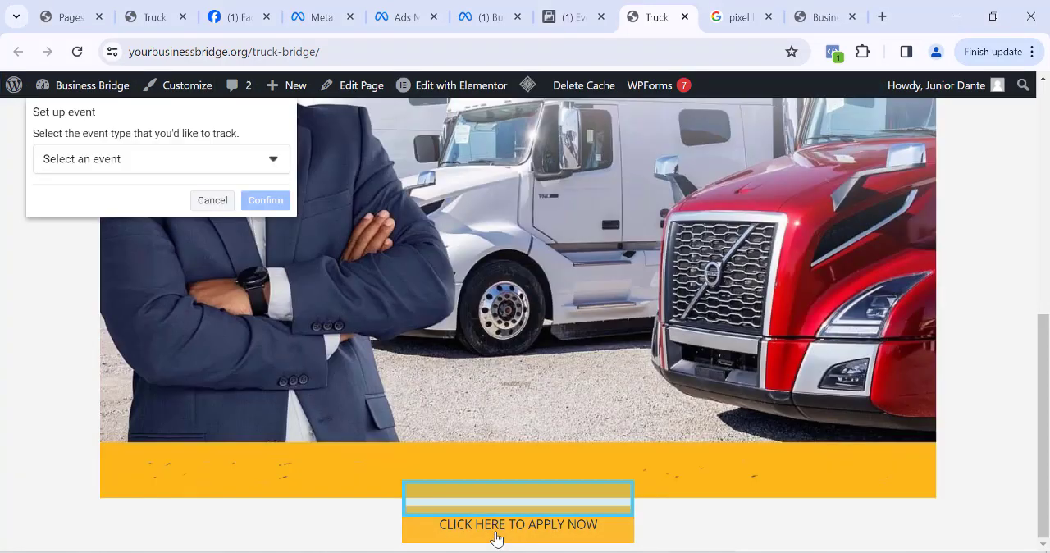
pyautogui.click(128, 164)
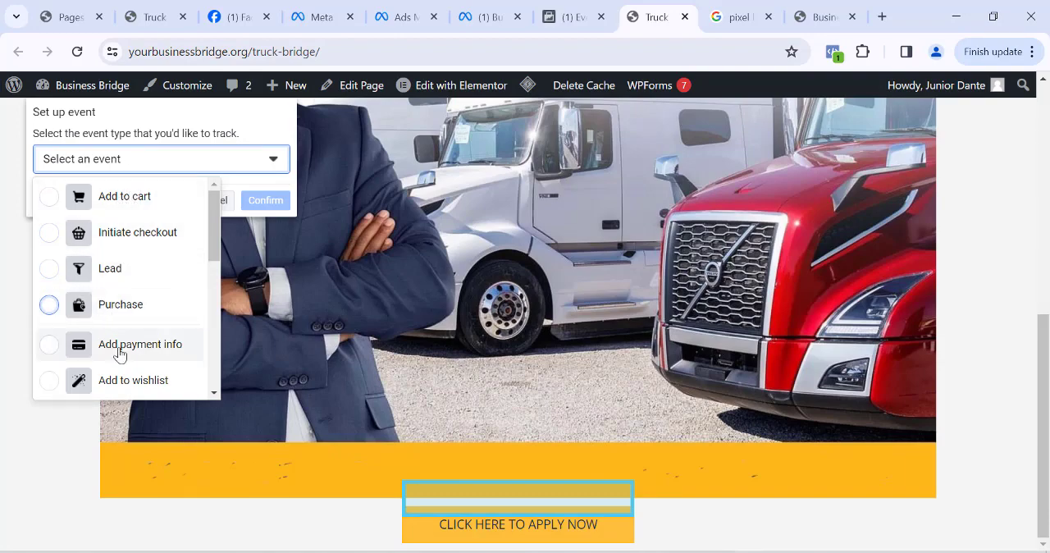
pyautogui.scroll(-1, 164, 356)
pyautogui.scroll(-1, 164, 356)
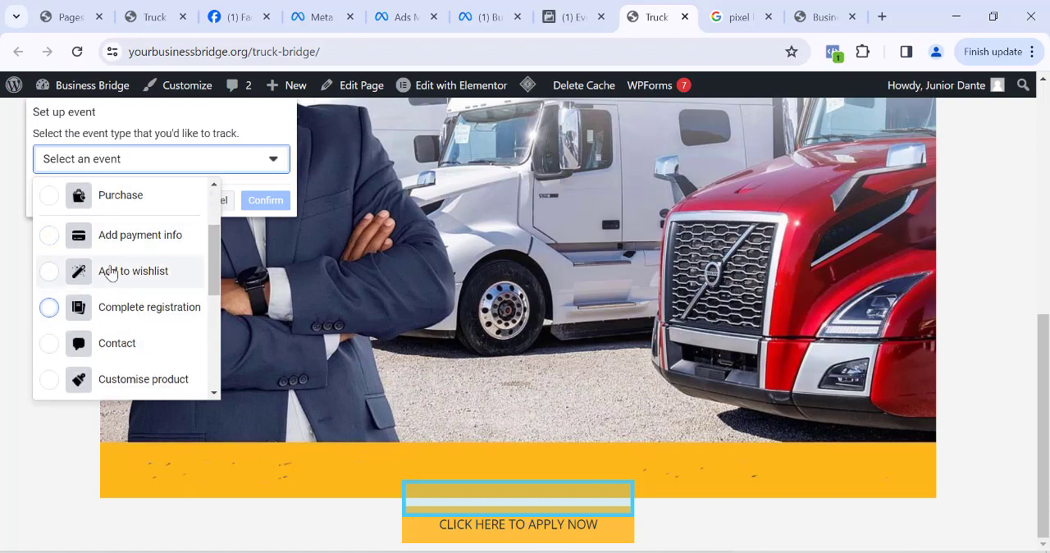
pyautogui.scroll(-3, 120, 323)
pyautogui.scroll(7, 121, 344)
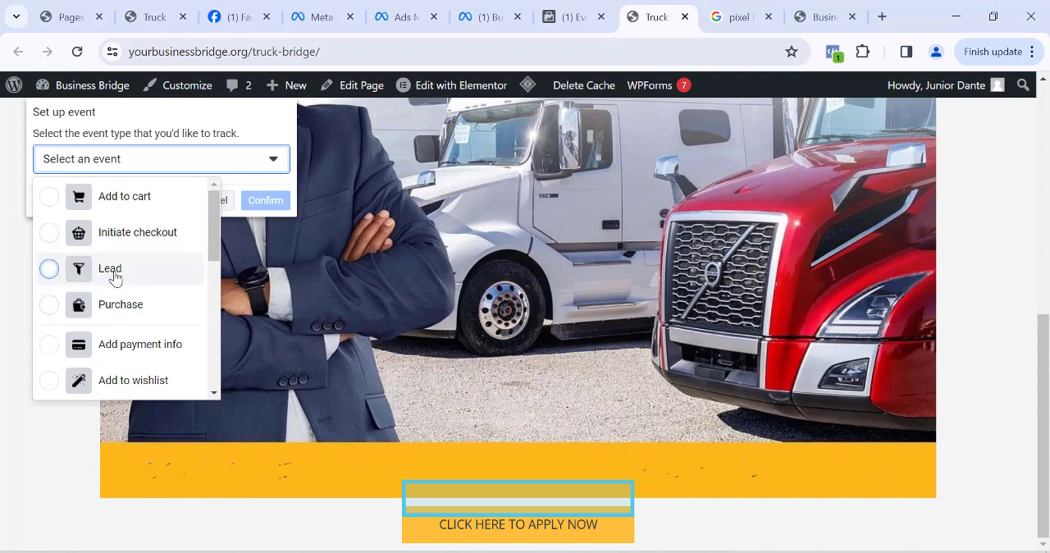
pyautogui.click(113, 275)
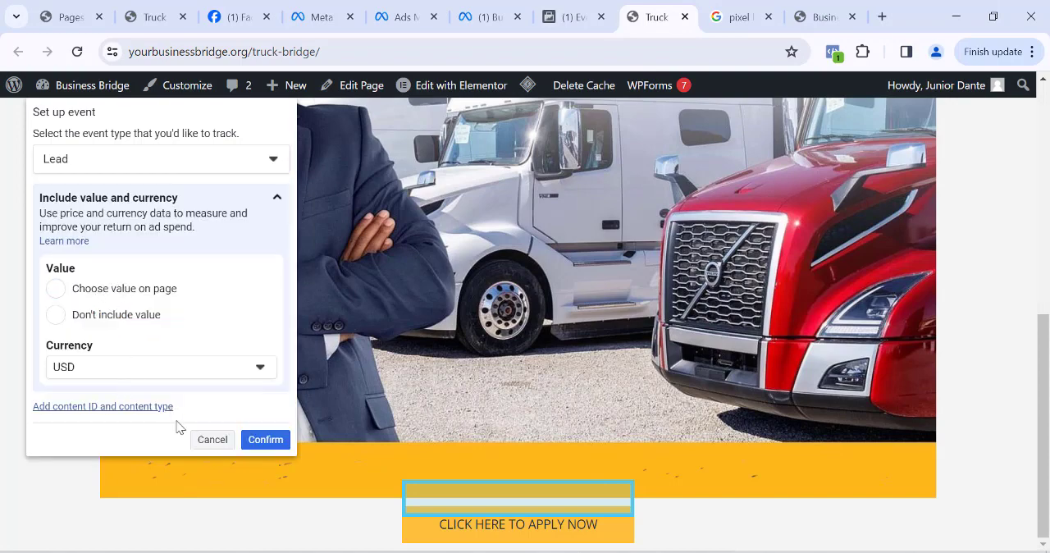
pyautogui.click(101, 323)
pyautogui.click(260, 442)
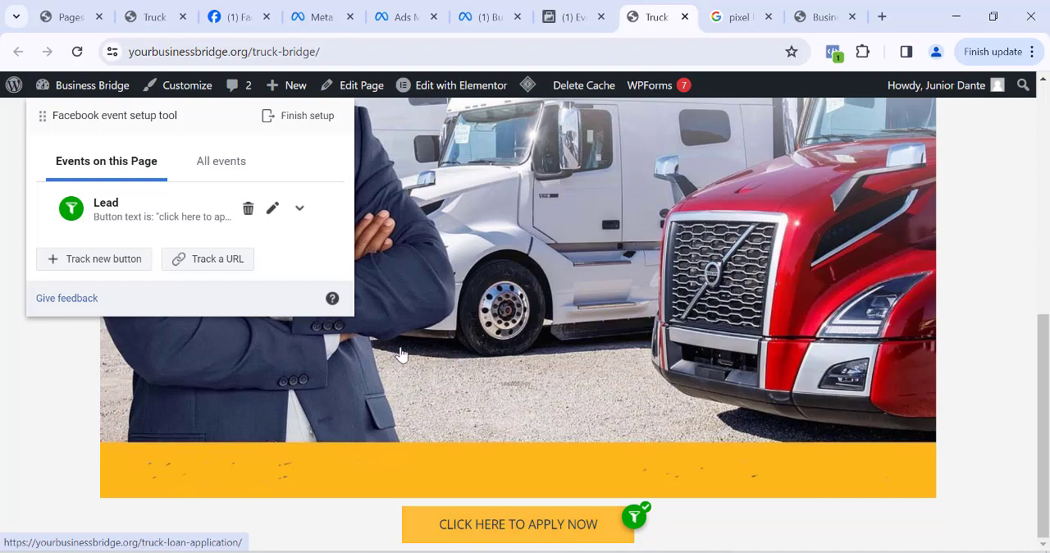
# - Finish the event setup with the Lead event and submit "Yes" as feedback on whether the tool was helpful
pyautogui.click(287, 129)
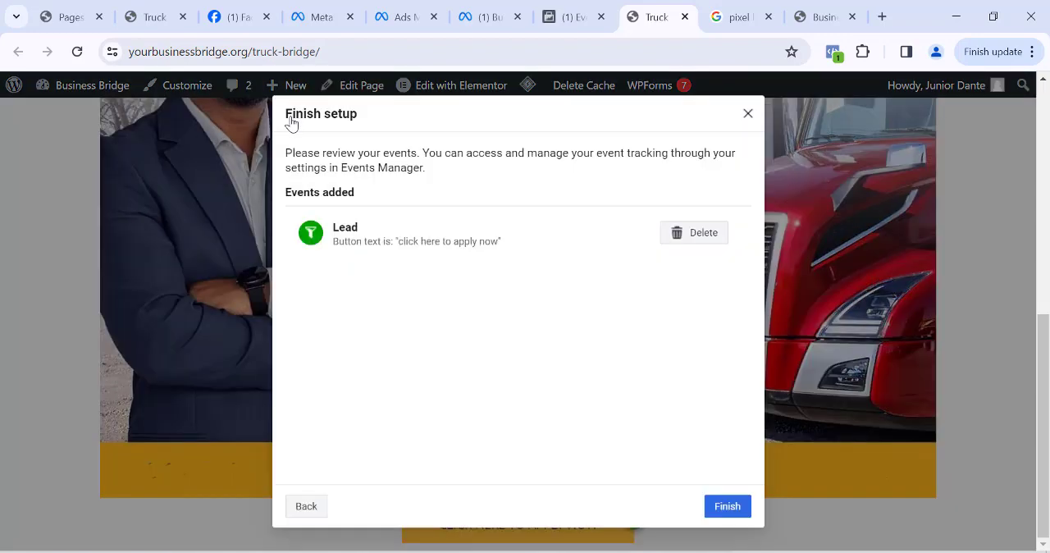
pyautogui.click(730, 508)
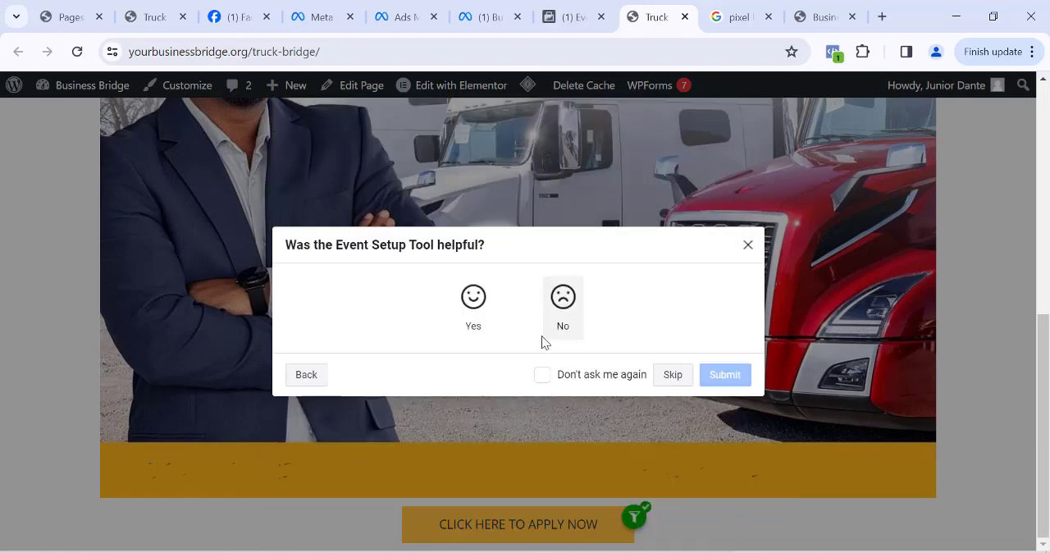
pyautogui.click(473, 304)
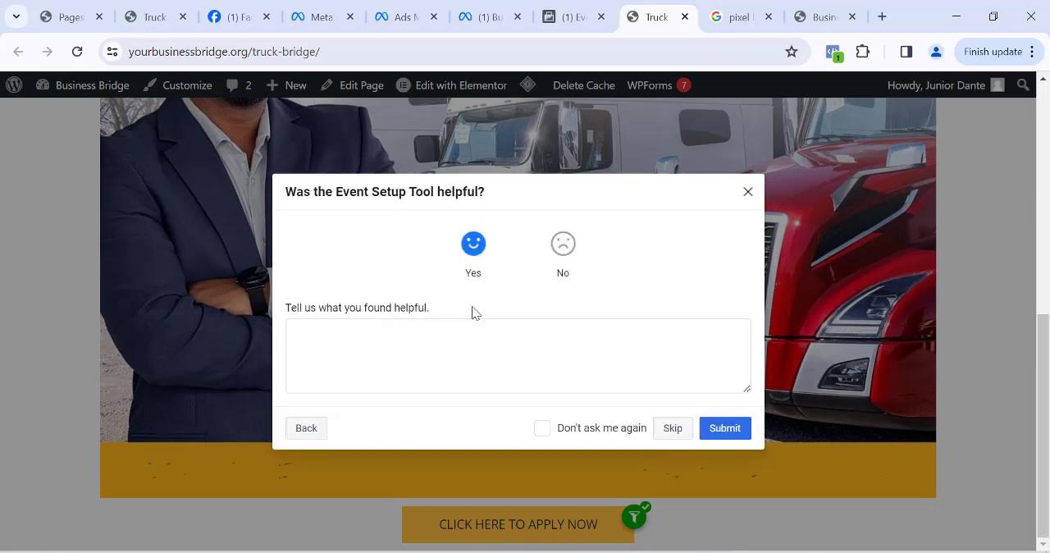
pyautogui.click(721, 429)
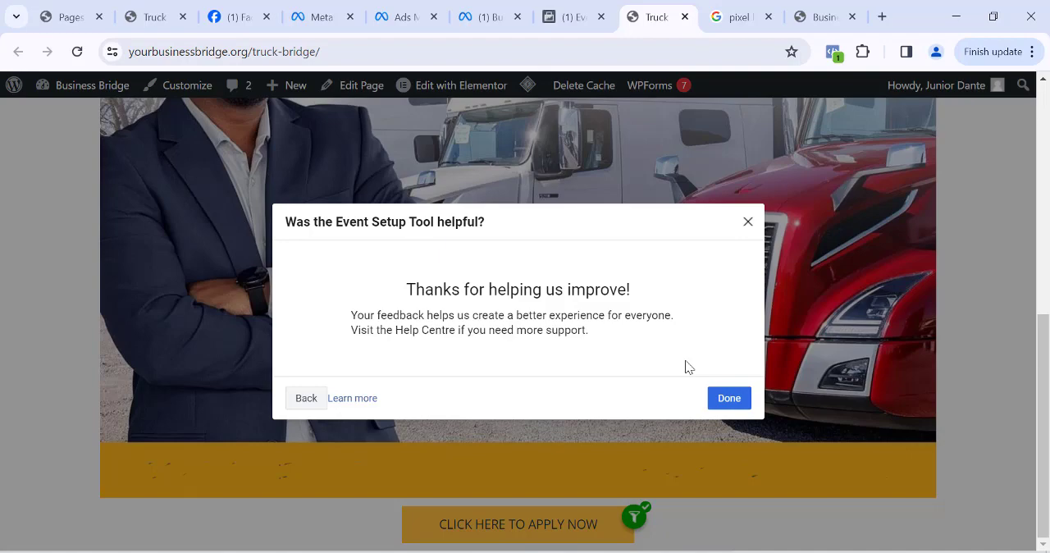
pyautogui.click(730, 398)
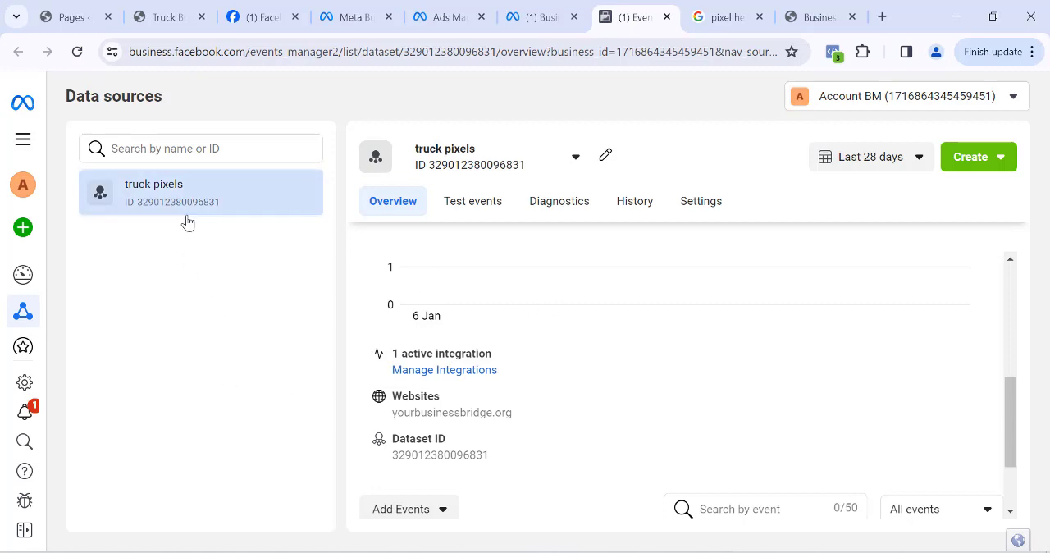
# - Switch from Events Manager to Ads Manager and start creating a new campaign
pyautogui.click(23, 152)
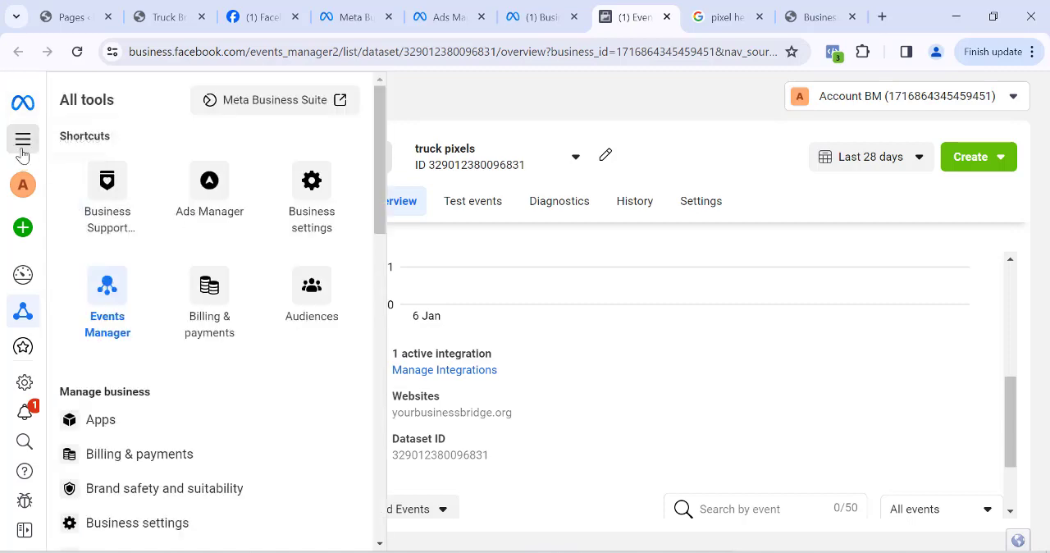
pyautogui.click(210, 190)
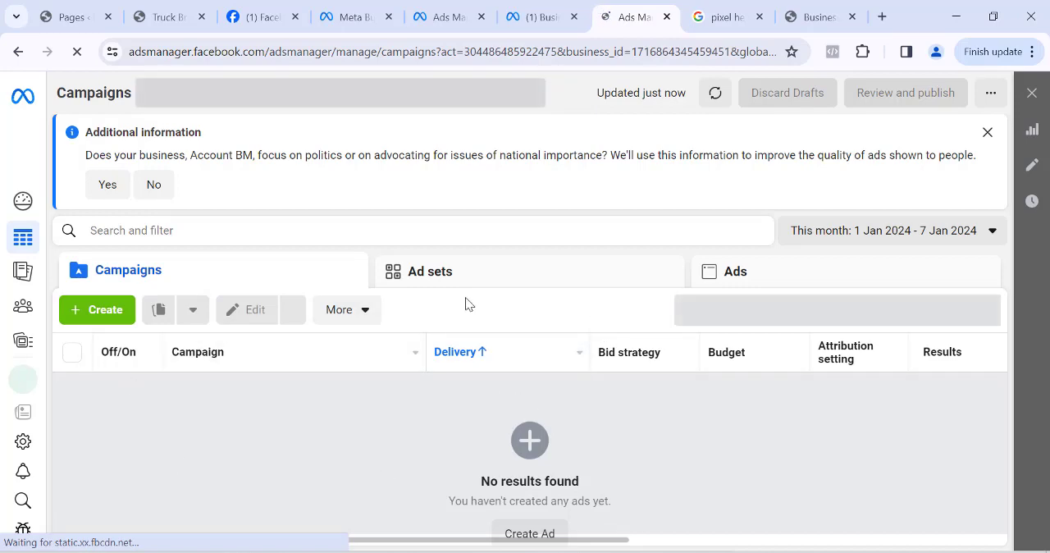
pyautogui.click(104, 316)
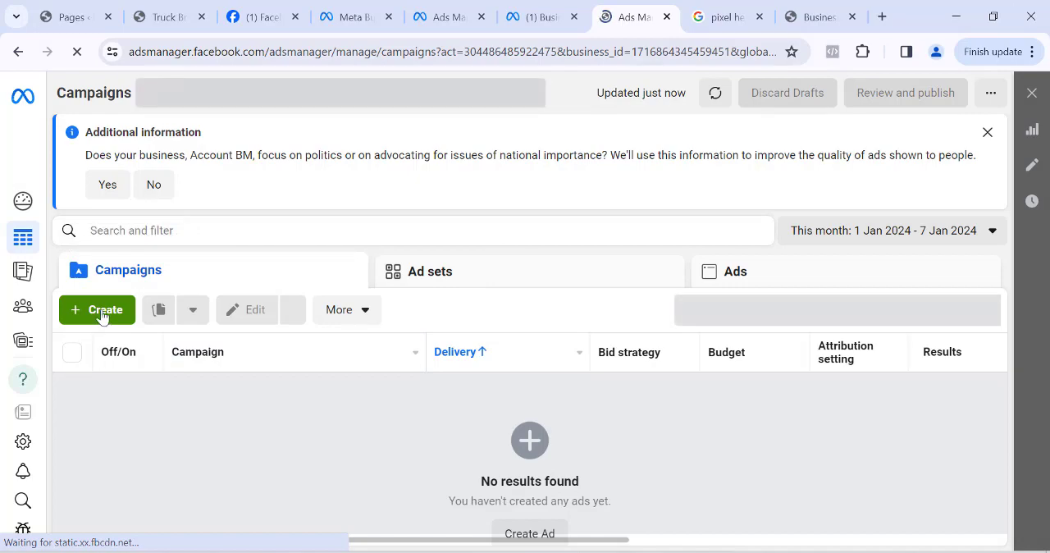